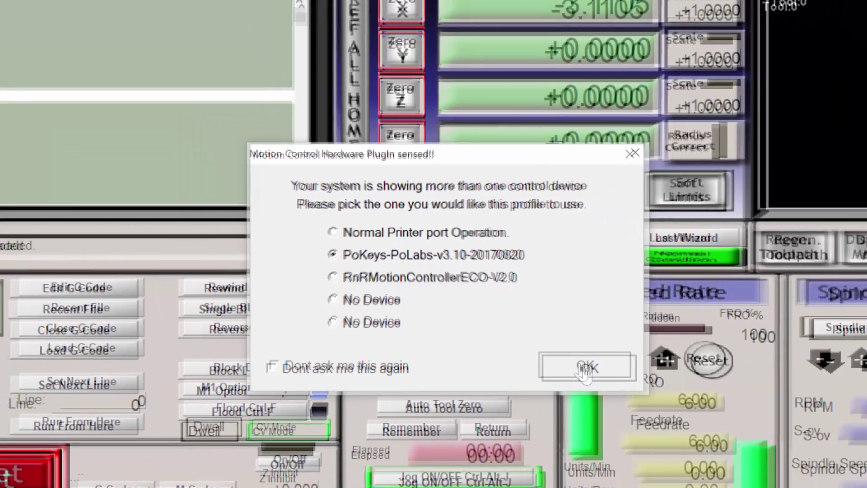
- Choose PoKeys-PoLabs-v3.10 as the motion control plugin for the Mach3Mill profile
click(632, 426)
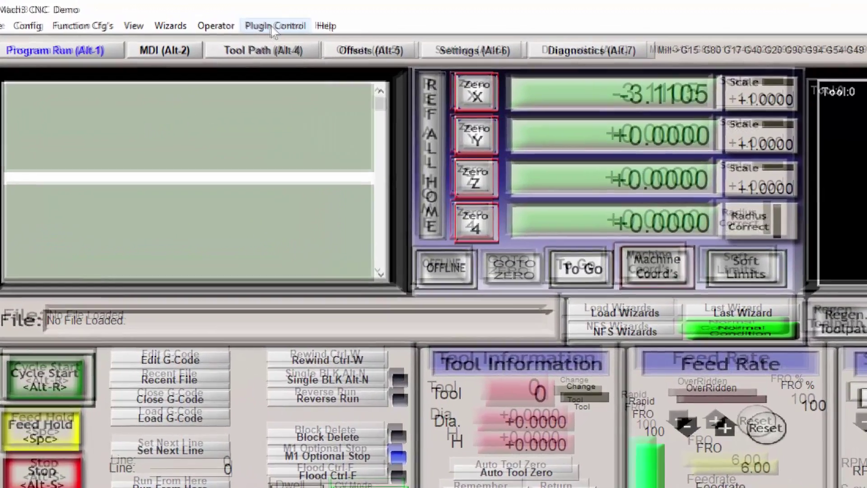
- In the PoKeys57CNC settings, set pulse engine Relay 1 to Output #1 and save
click(251, 19)
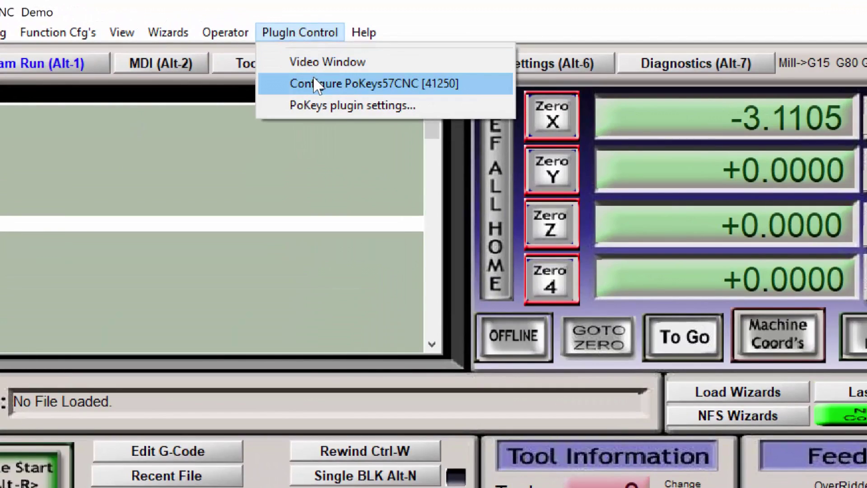
click(314, 83)
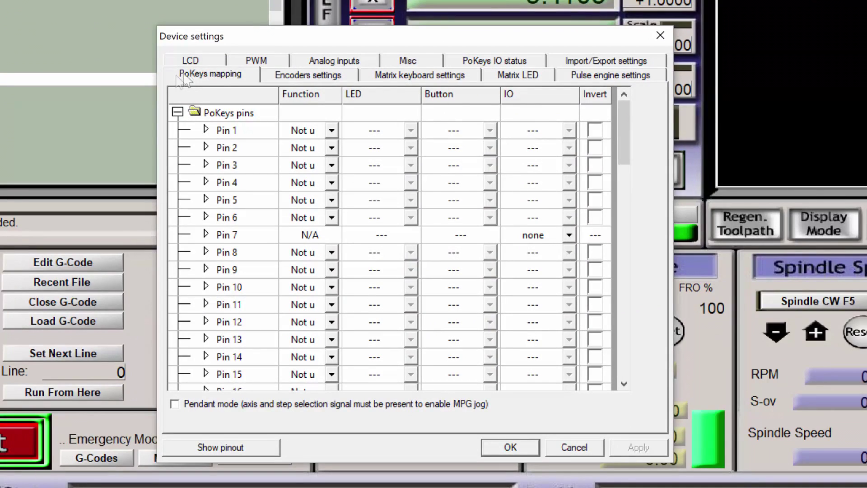
drag(623, 158, 596, 379)
drag(542, 357, 249, 345)
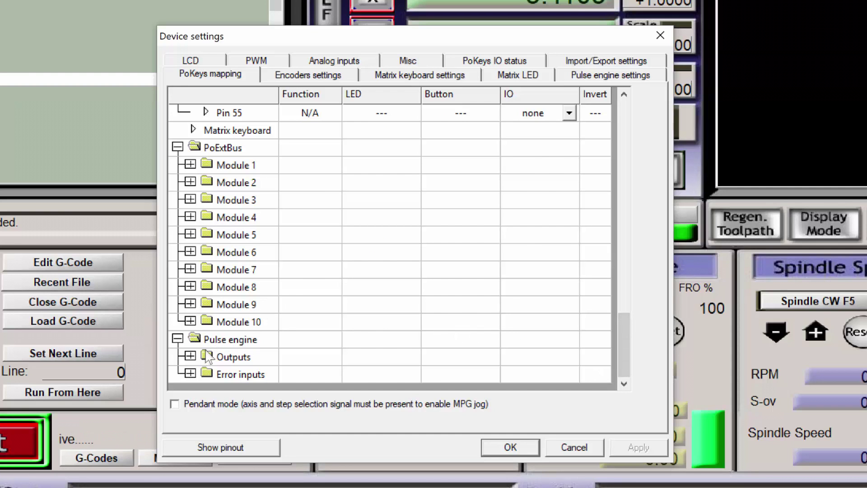
click(190, 356)
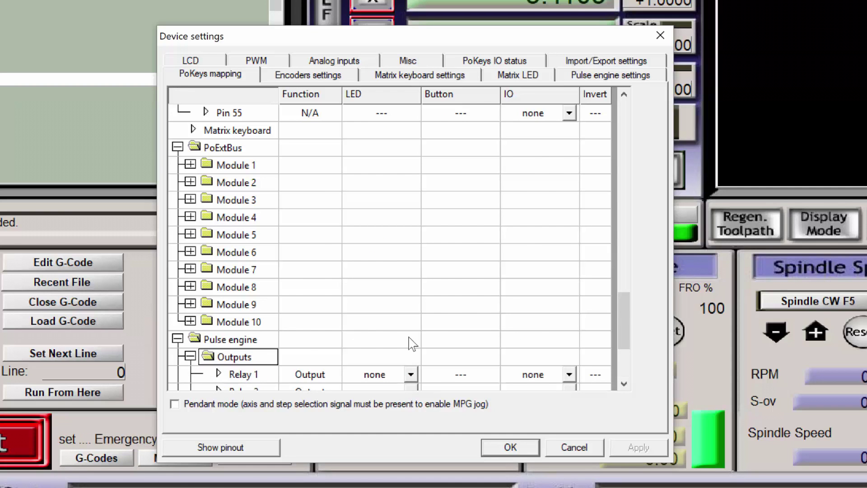
scroll(413, 344, down, 3)
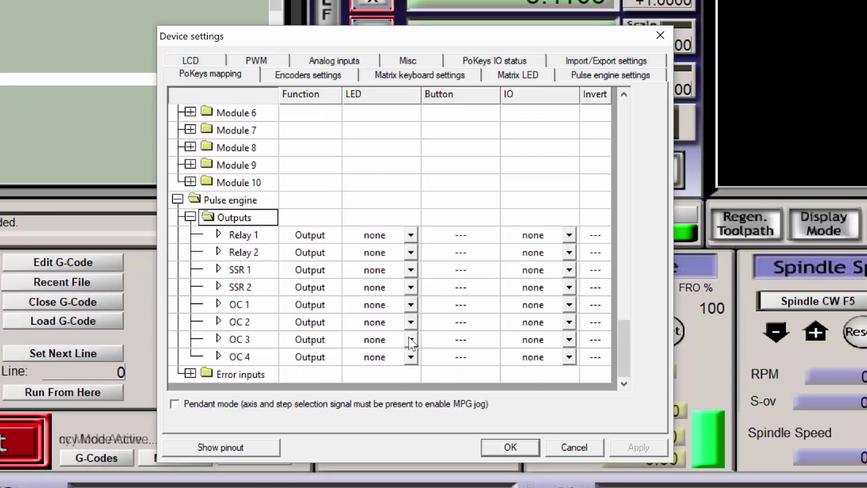
click(569, 235)
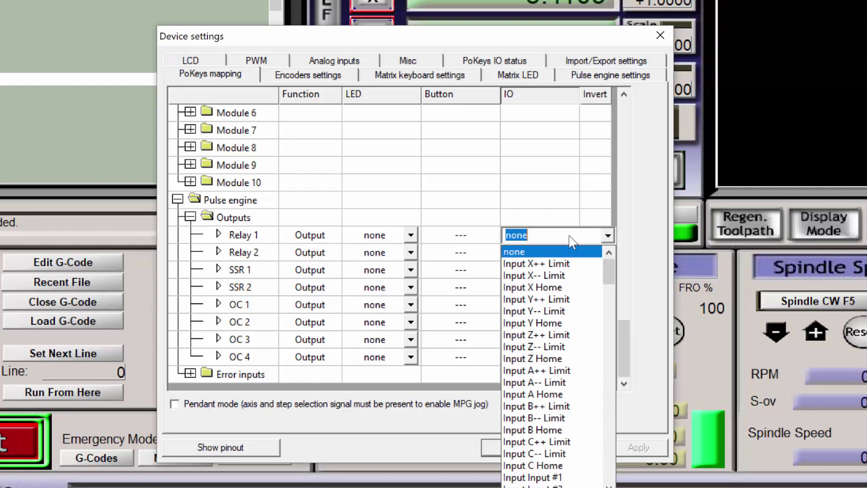
scroll(568, 311, down, 10)
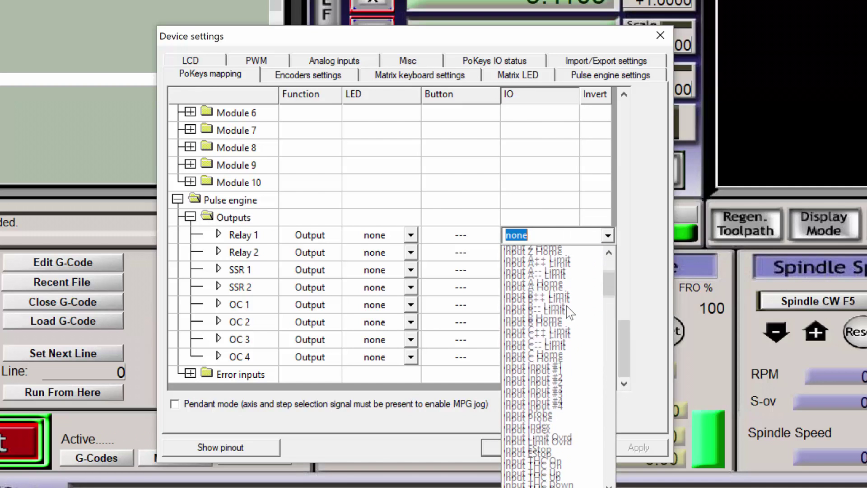
scroll(568, 311, down, 8)
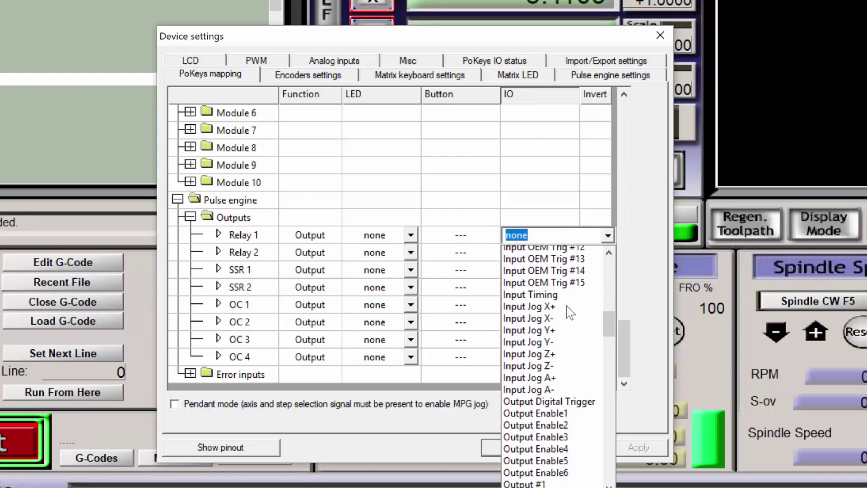
click(551, 372)
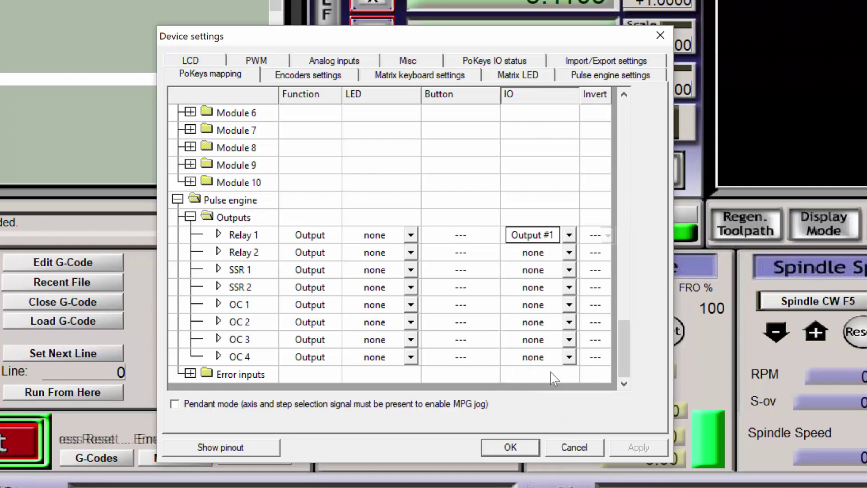
click(512, 447)
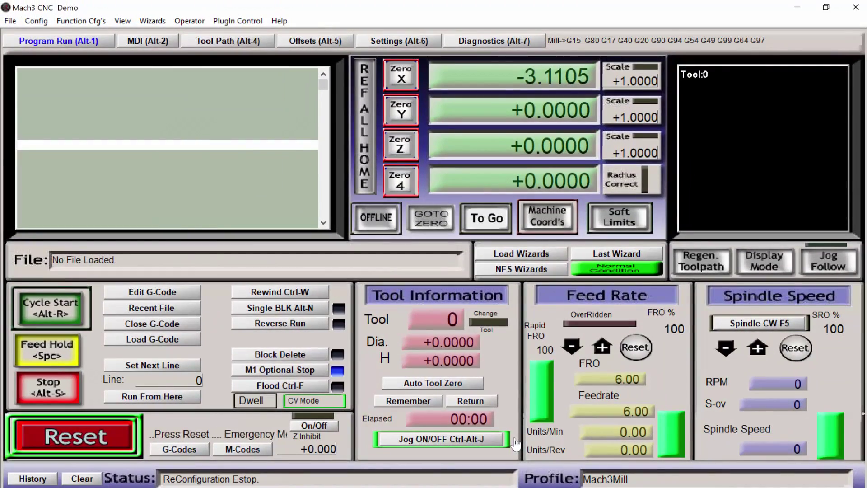
- On the MDI page, check Ports and Pins spindle relays: M3 on Output #1, M4 on Output #2
key(alt+2)
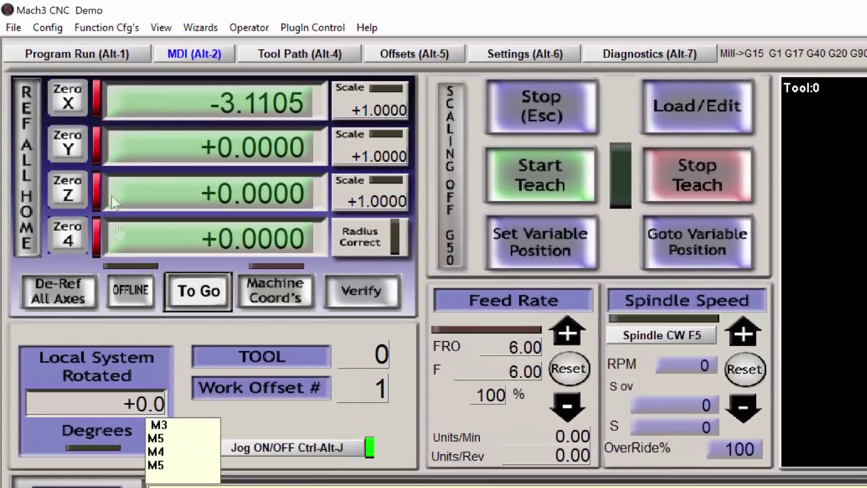
click(53, 31)
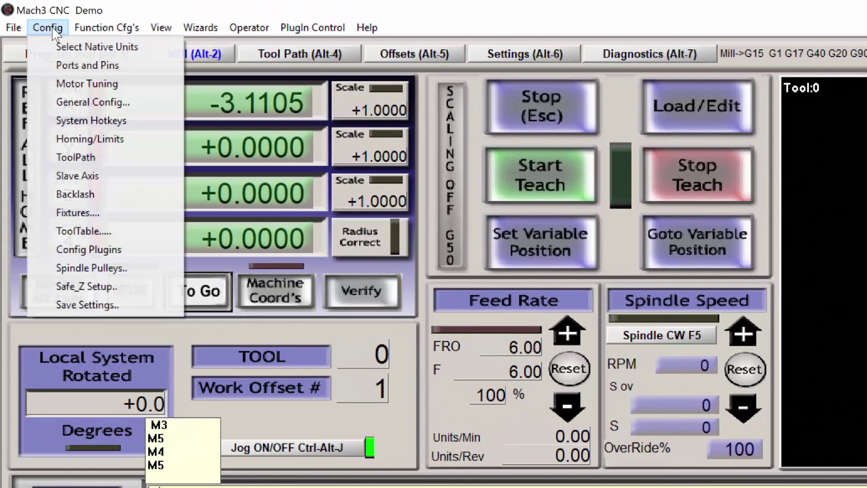
click(77, 66)
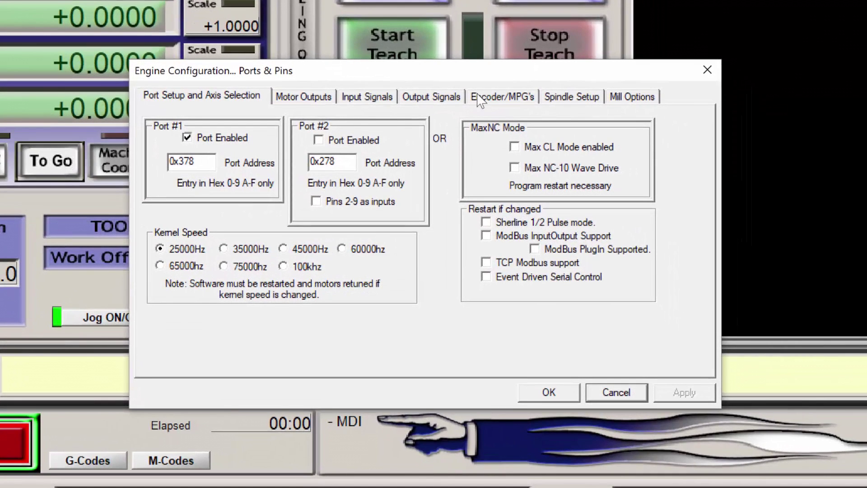
click(564, 100)
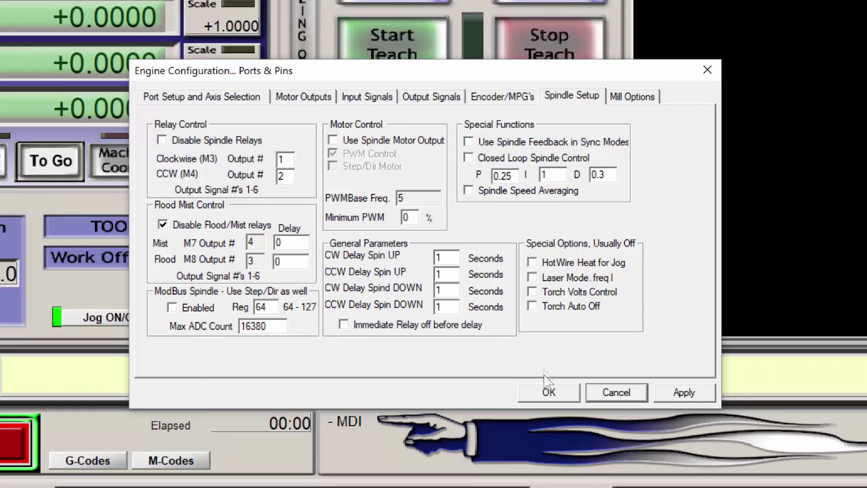
click(549, 392)
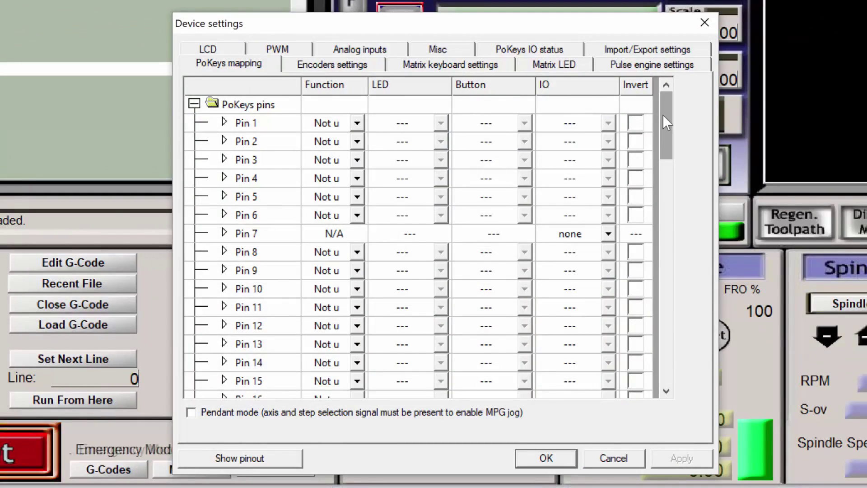
- Set PoKeys Relay 2 to Output #2, save, and return to the MDI page
drag(666, 123, 667, 348)
key(Right)
click(608, 270)
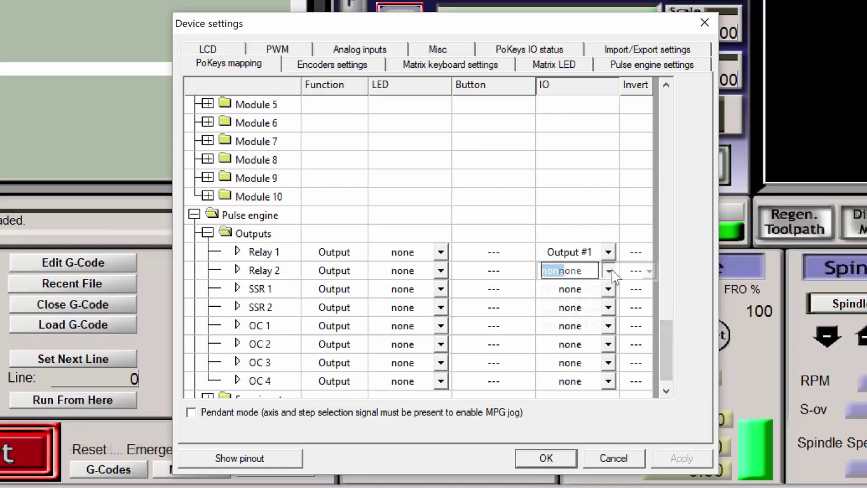
scroll(604, 350, down, 5)
click(578, 338)
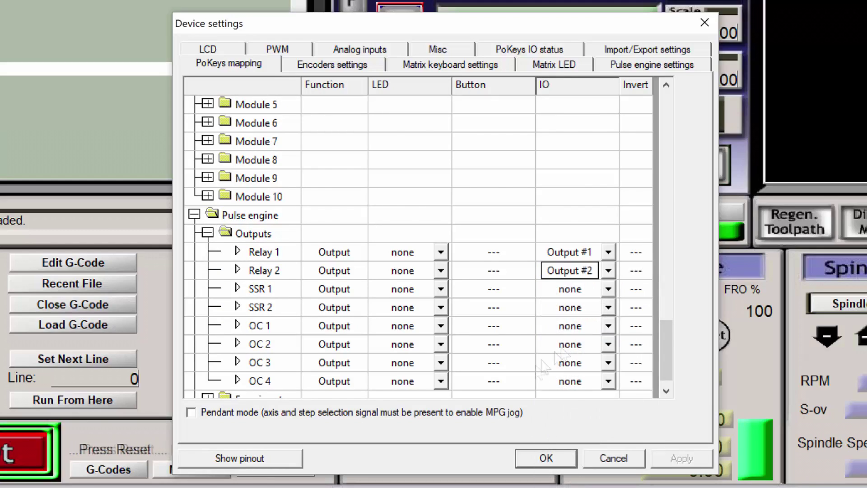
click(549, 457)
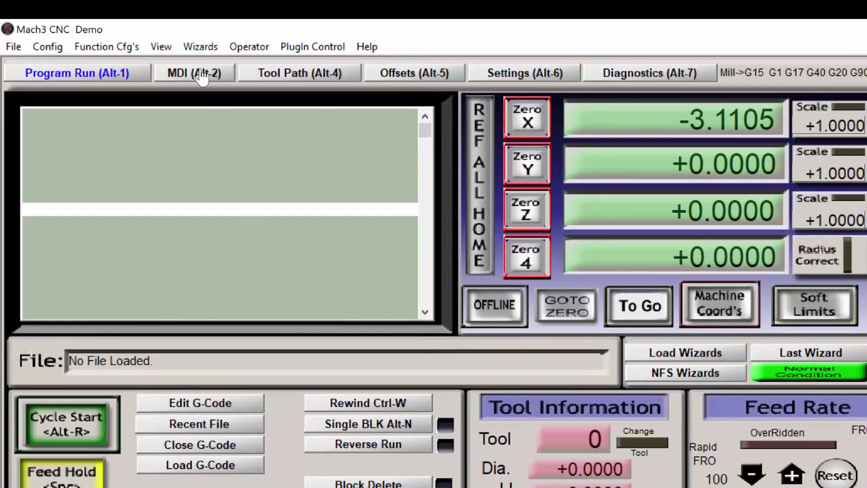
click(202, 75)
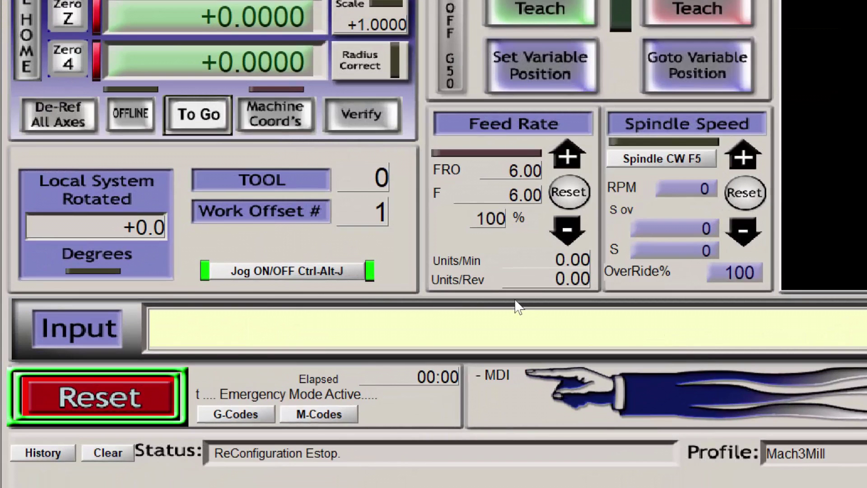
- Clear the emergency stop with Reset, then run M3 and M5 from the MDI line
click(147, 398)
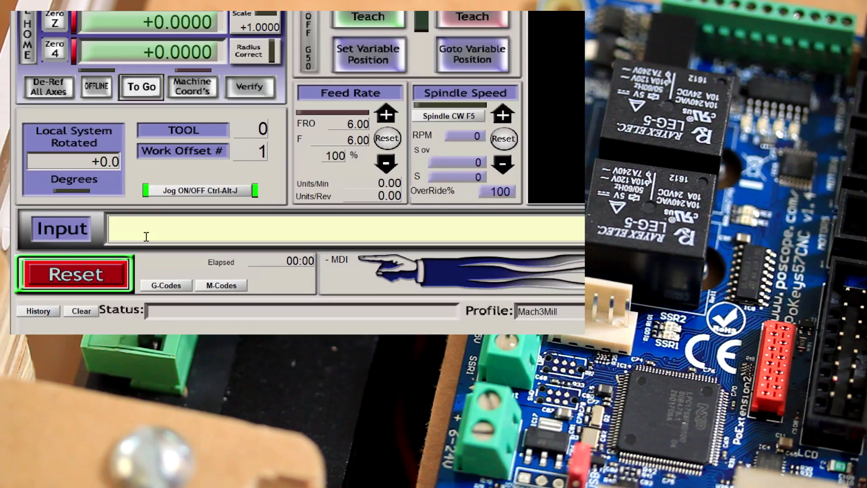
click(205, 339)
text(m3)
key(Return)
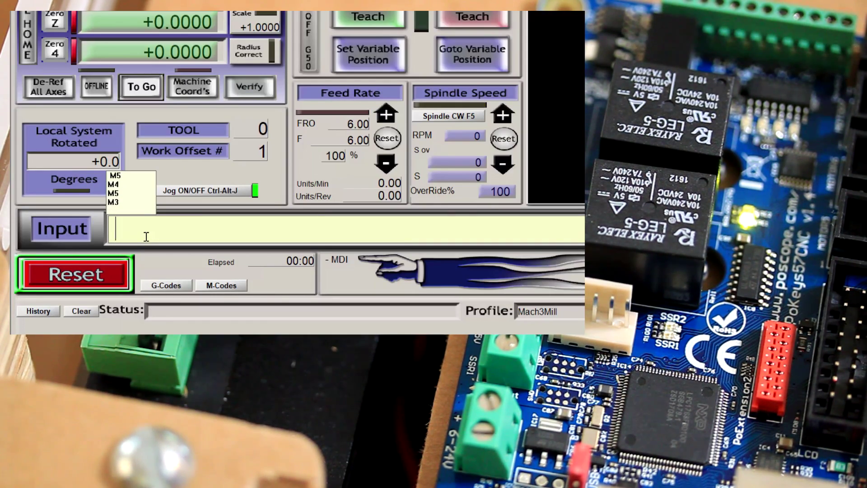
text(m5)
key(Return)
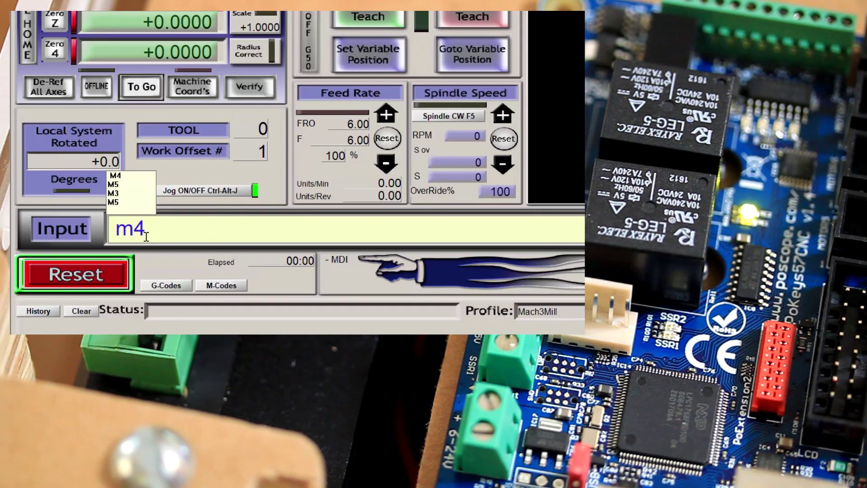
- Run M5 again, then the M4 counter-clockwise spindle command
text(m5)
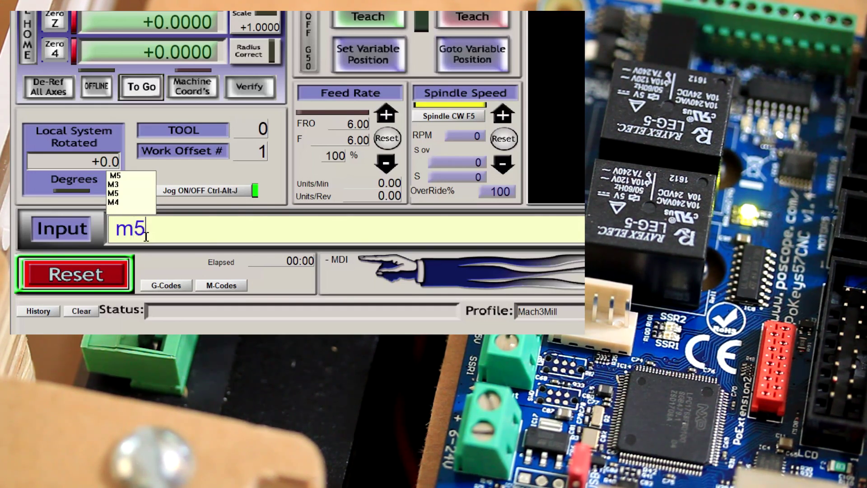
key(Return)
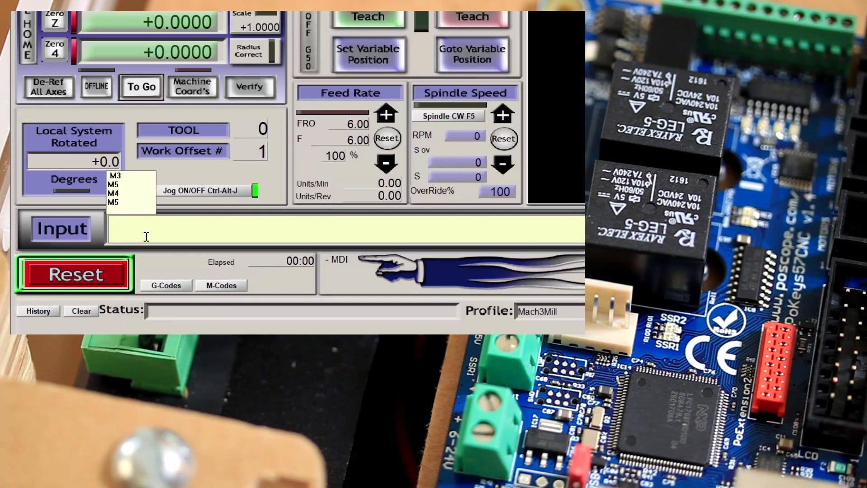
text(m3)
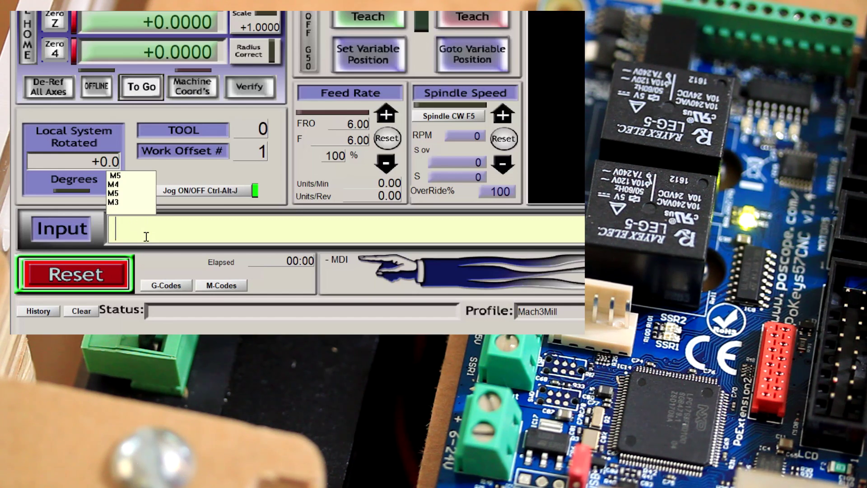
key(Return)
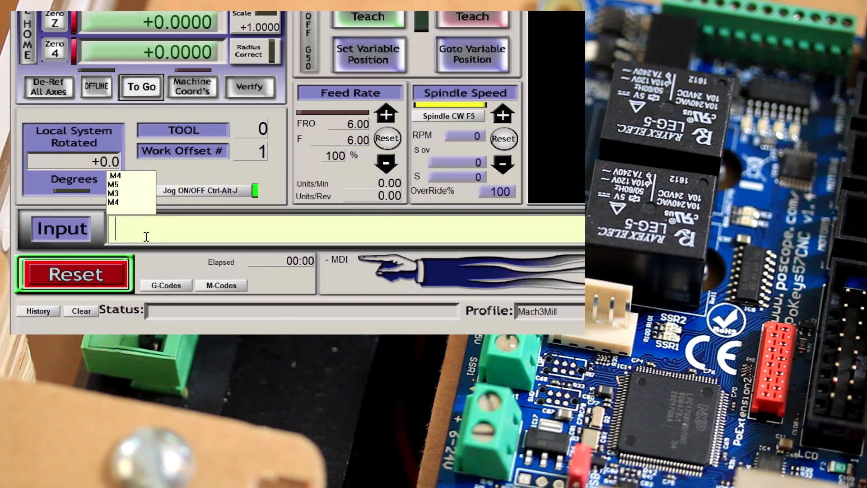